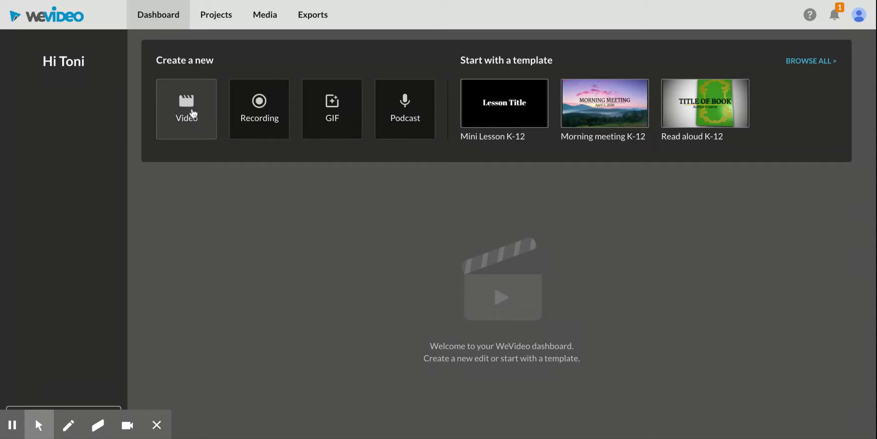
Start a new blank Video edit from the Dashboard, saved in My Project.
left_click(193, 114)
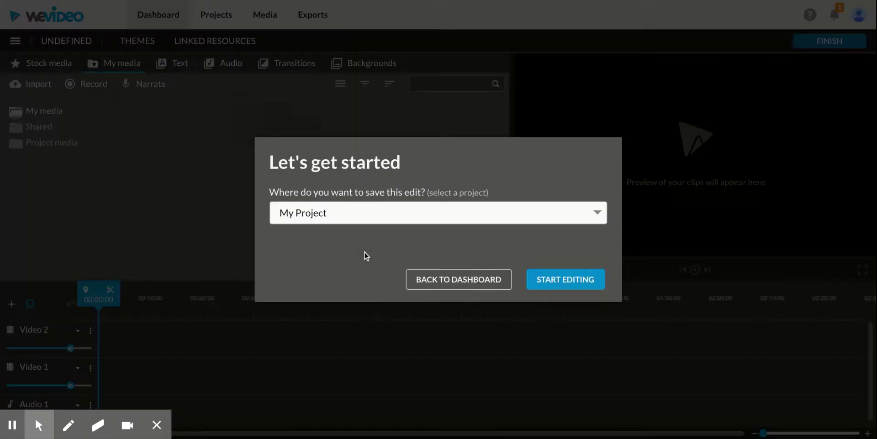
left_click(562, 283)
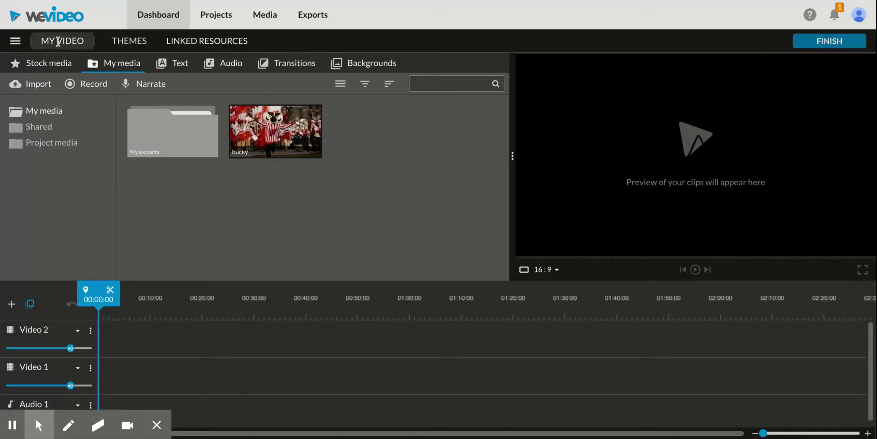
Rename the project from MY VIDEO to the person's name followed by 'Video'.
left_click(58, 41)
left_click(390, 225)
key("ctrl+a")
type("Mrs.")
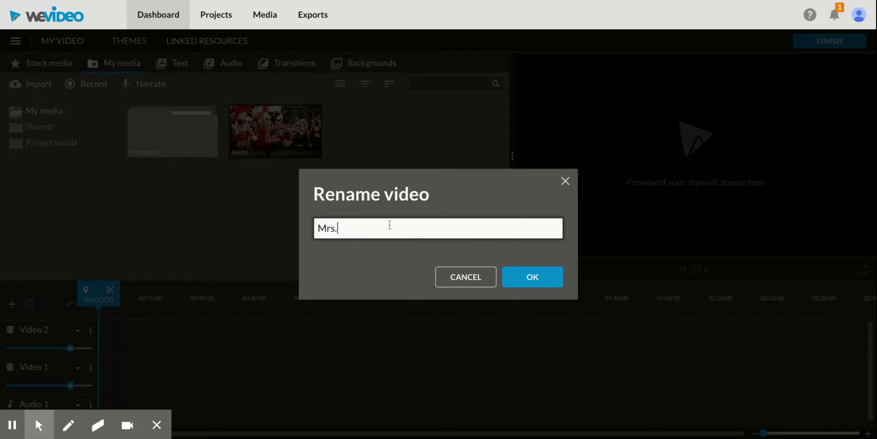
type(" Moore's Video")
left_click(525, 276)
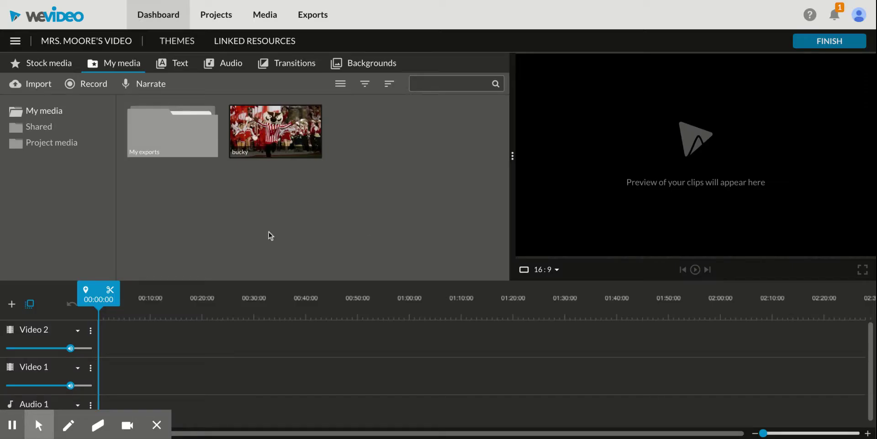
mouse_move(157, 424)
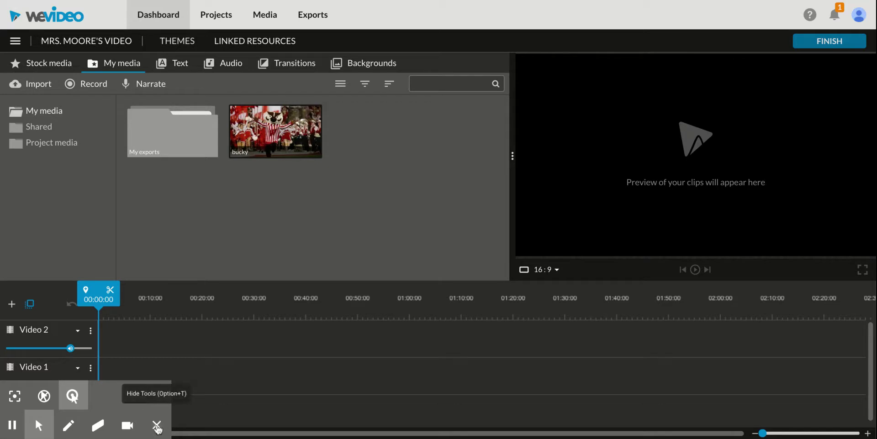
left_click(157, 426)
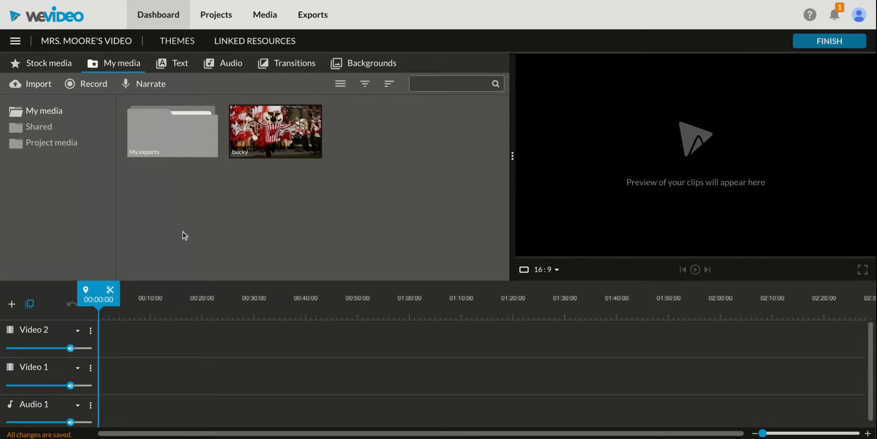
Search the Stock media library for 'sun' footage.
left_click(37, 67)
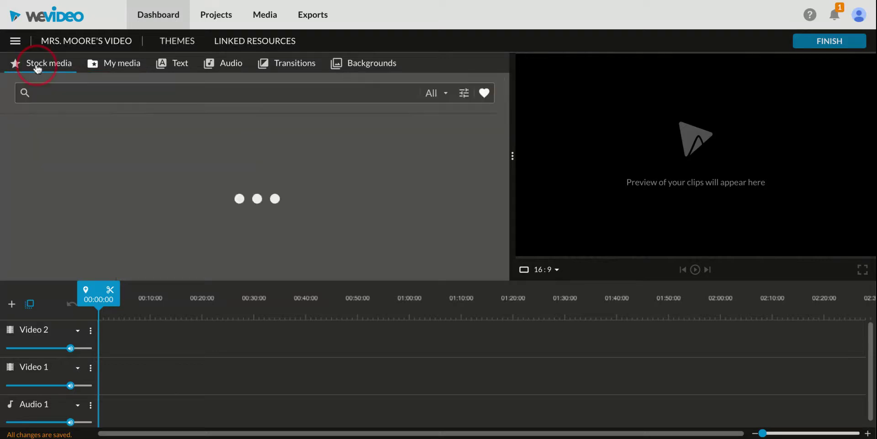
left_click(54, 93)
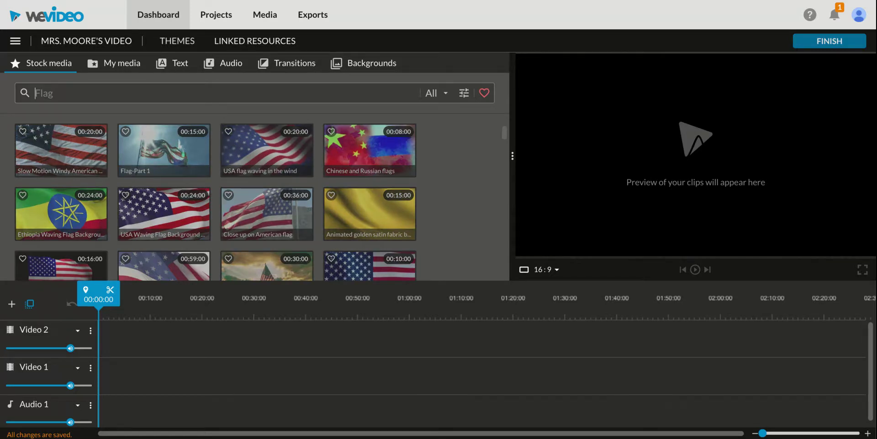
type("sunshine")
key("Return")
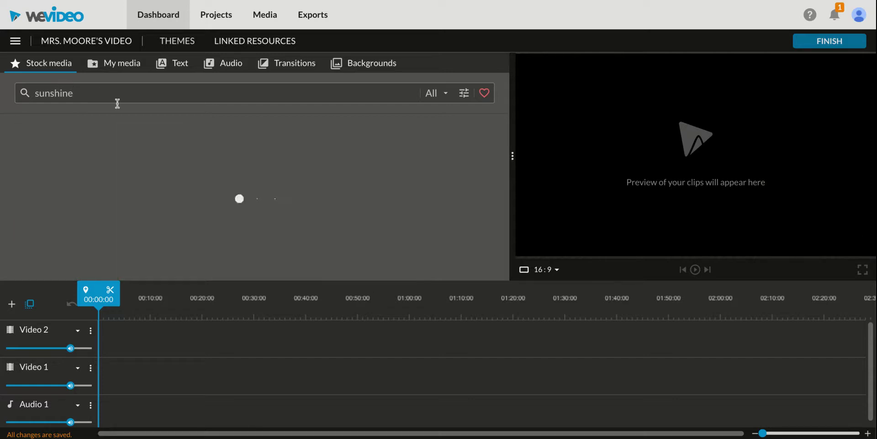
scroll(228, 227, "down", 2)
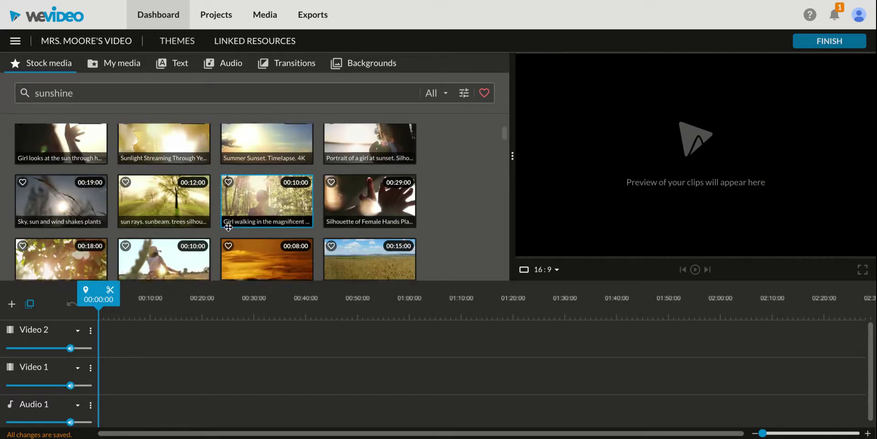
scroll(228, 227, "up", 3)
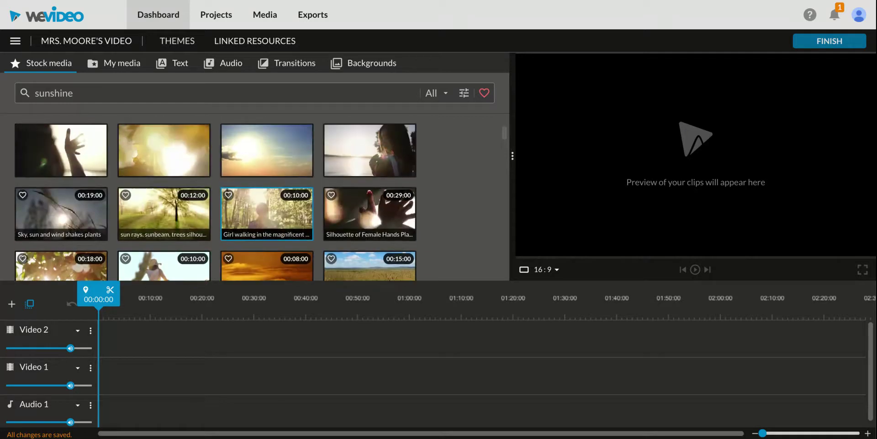
scroll(228, 227, "down", 1)
Place Sun Glare Wildlife at the start of Video 1, trimmed to about three seconds.
left_click(75, 221)
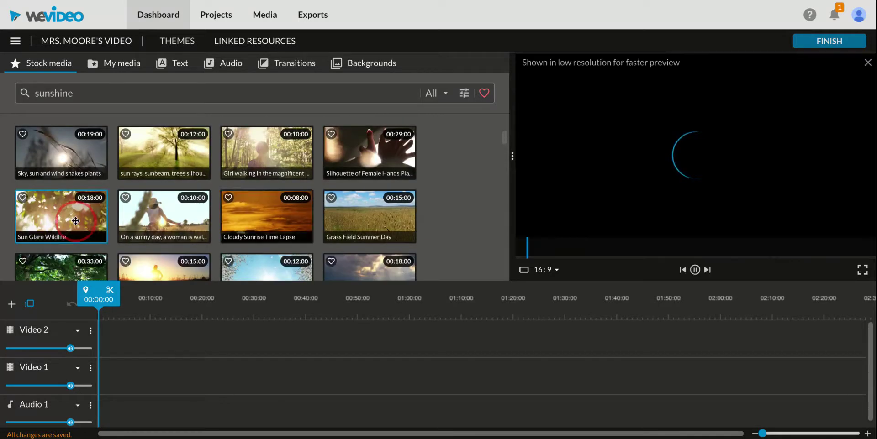
left_click_drag(76, 221, 132, 374)
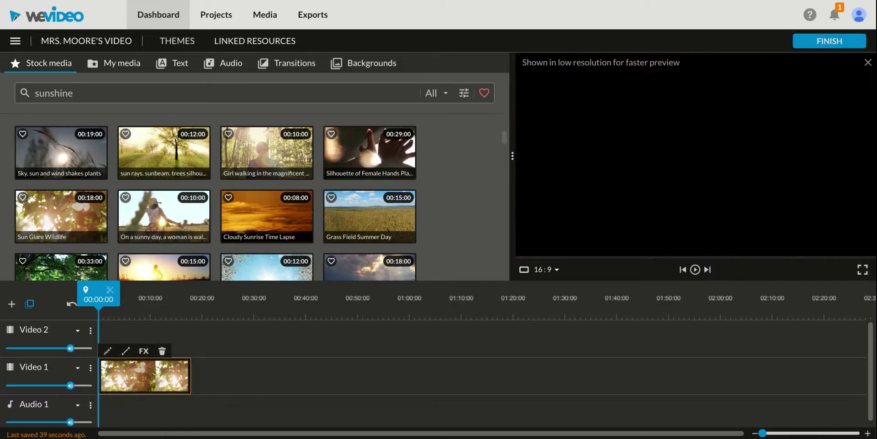
left_click_drag(189, 377, 117, 372)
left_click(190, 376)
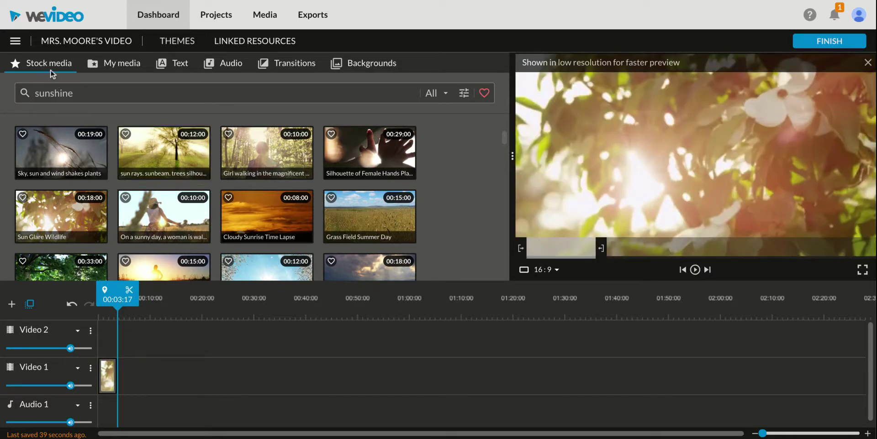
Import the dog photo image1.jpeg from Google Drive into My media.
left_click(111, 65)
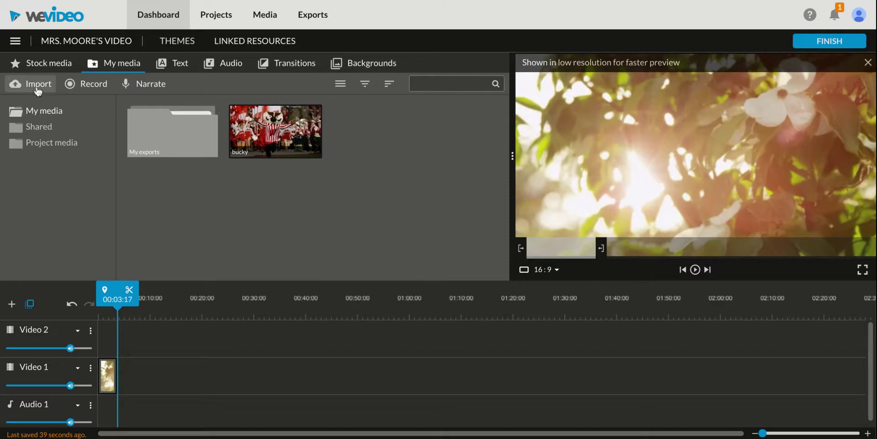
left_click(38, 91)
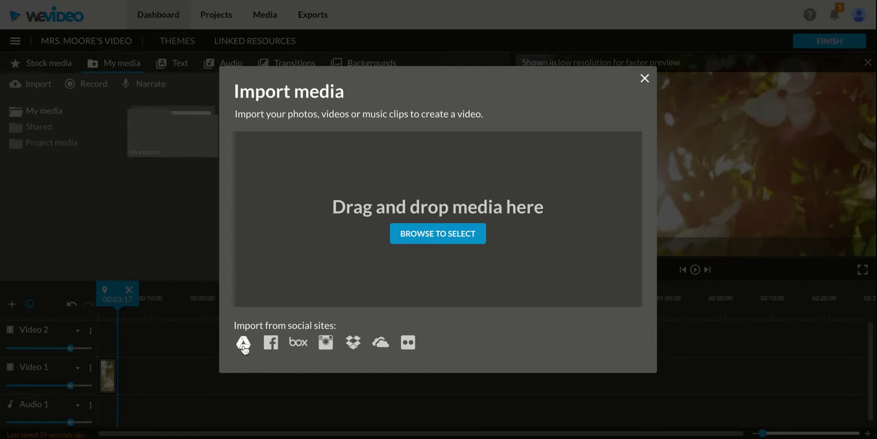
left_click(243, 344)
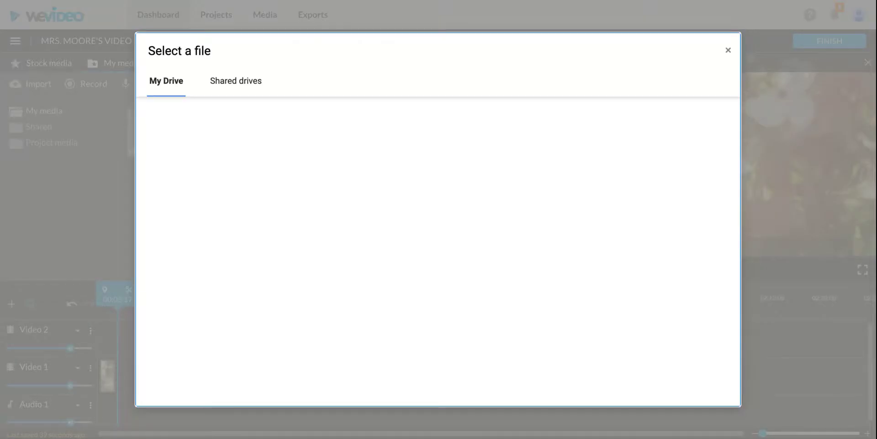
scroll(503, 287, "down", 3)
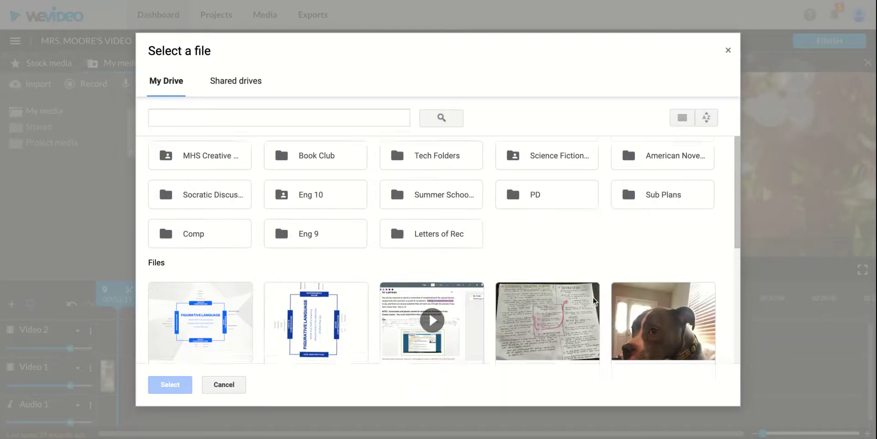
left_click(661, 267)
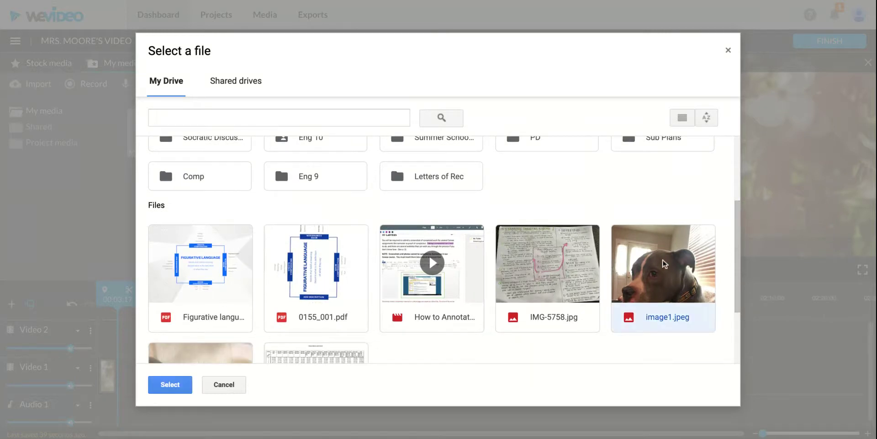
left_click(165, 386)
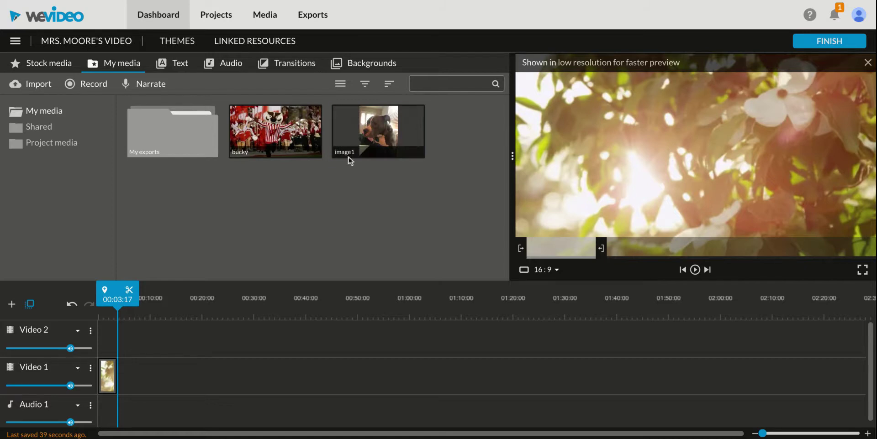
Add image1 to Video 1 after the sunshine clip, lasting about five seconds.
left_click(361, 139)
left_click_drag(361, 140, 130, 382)
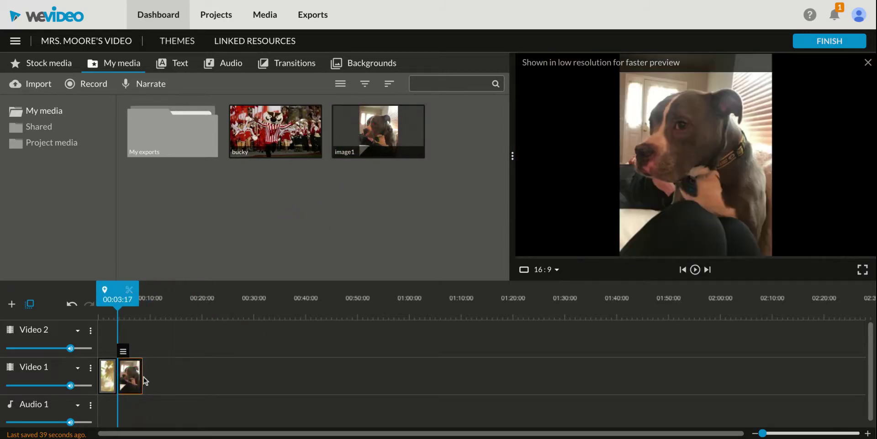
mouse_move(141, 380)
left_mouse_down()
mouse_move(247, 382)
mouse_move(132, 389)
mouse_move(142, 388)
left_mouse_up()
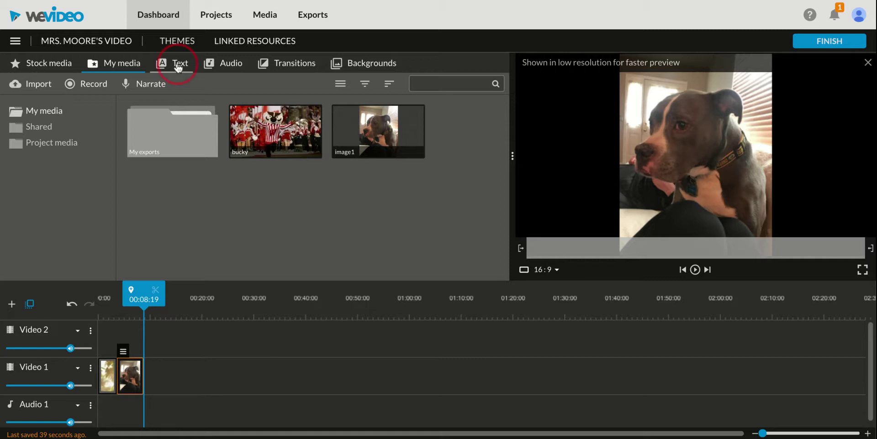
left_click(178, 67)
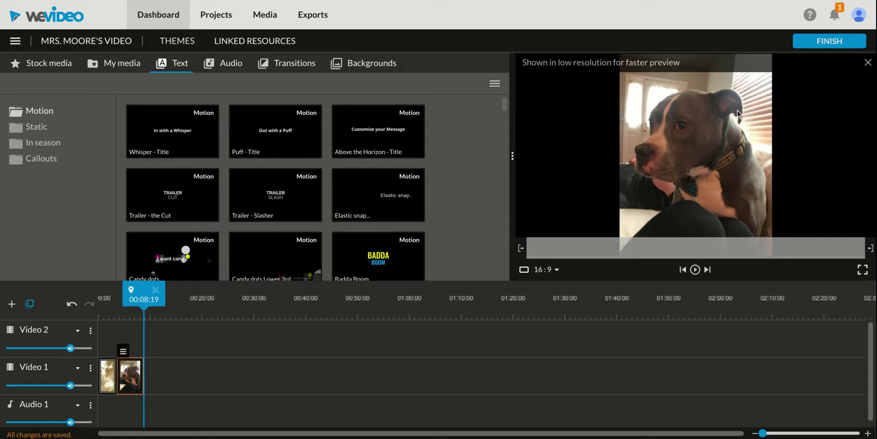
Preview title templates and place the Candy dots title on Video 1 after the dog photo.
left_click(176, 206)
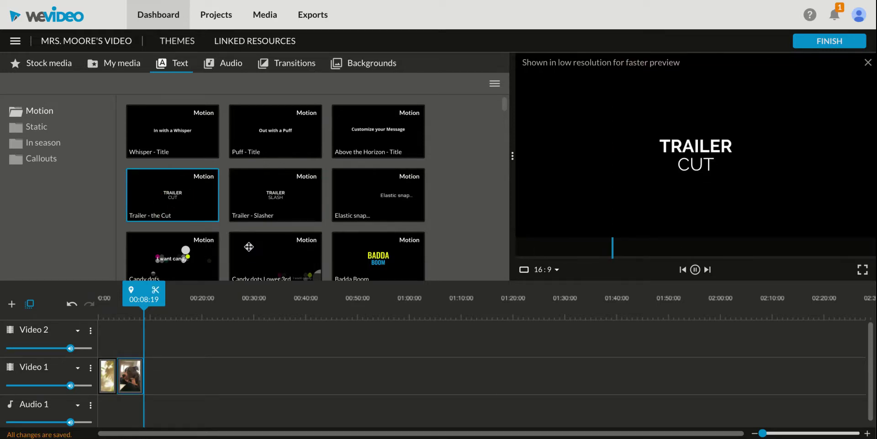
left_click(260, 256)
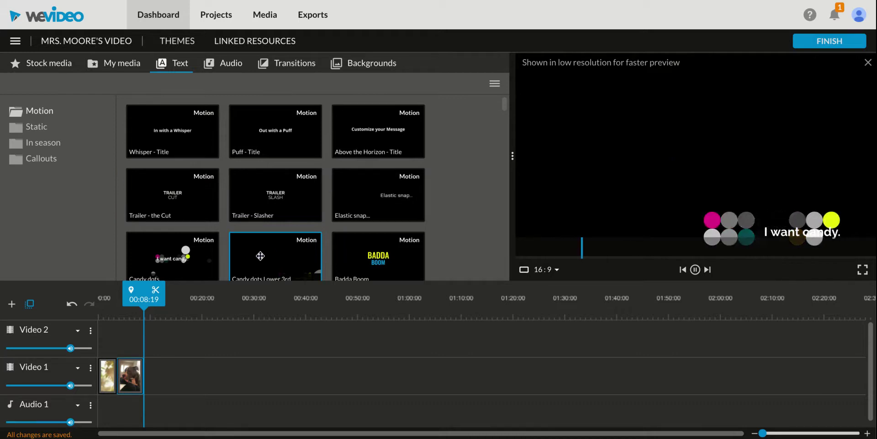
left_click(374, 191)
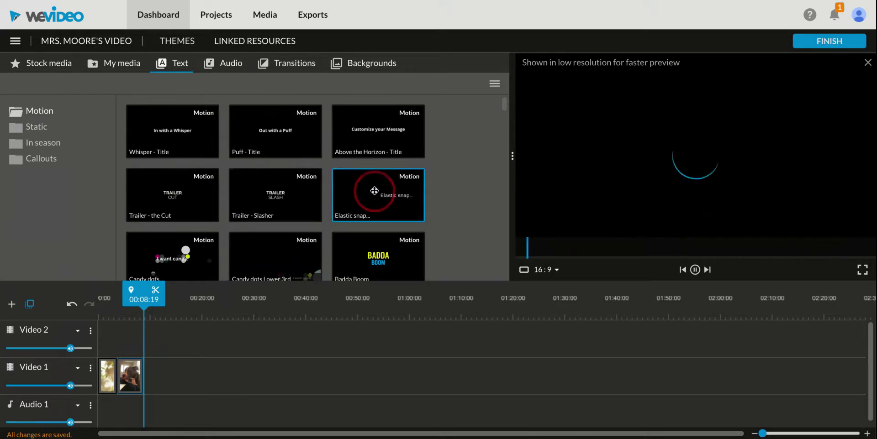
scroll(183, 201, "down", 2)
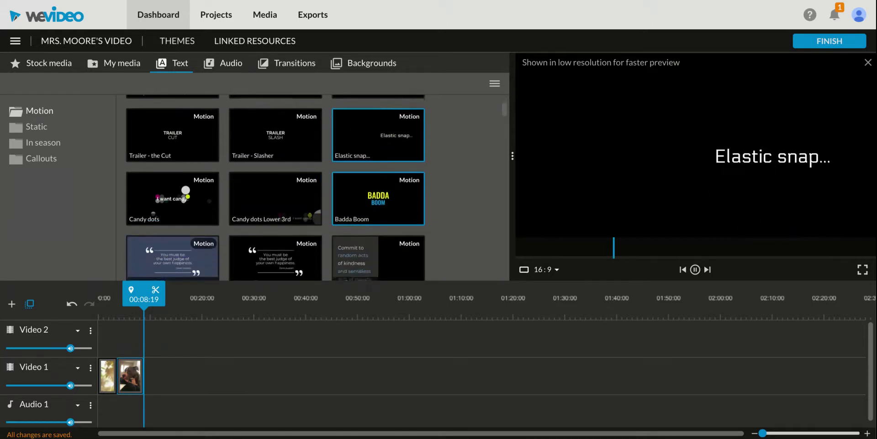
left_click(182, 203)
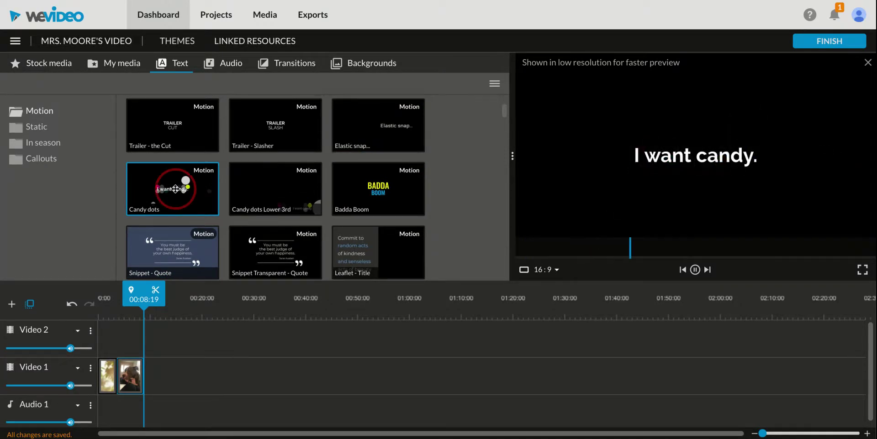
left_click_drag(176, 188, 161, 381)
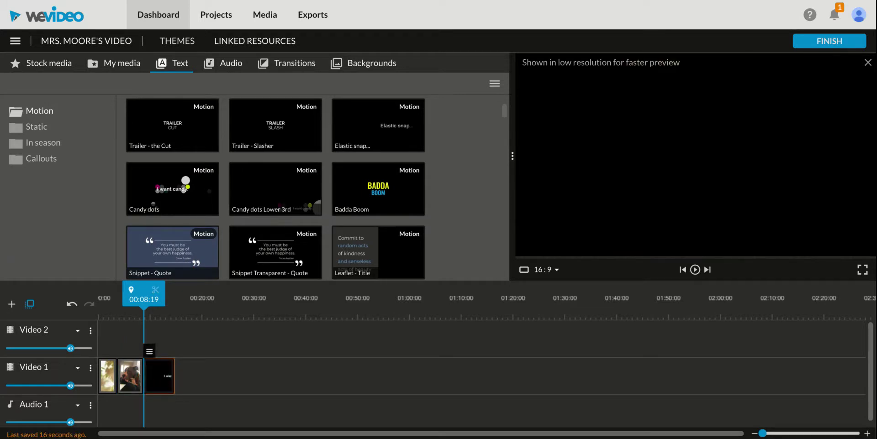
Change the Candy dots title text to 'Have a great day!' and save the changes.
mouse_move(152, 357)
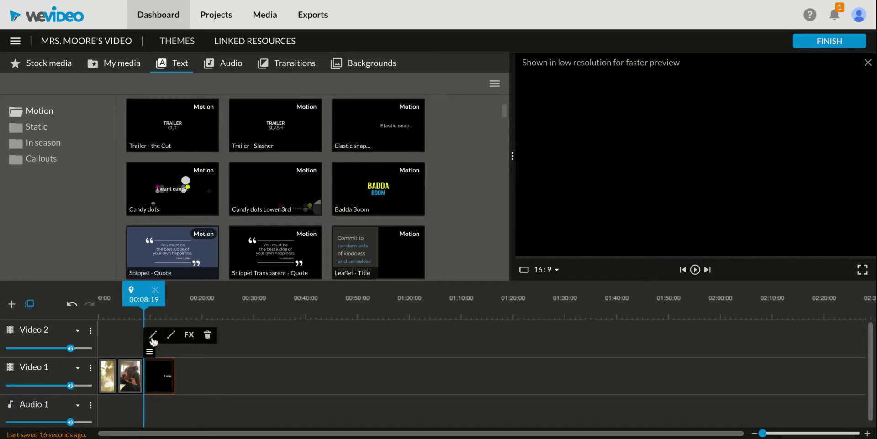
left_click(153, 339)
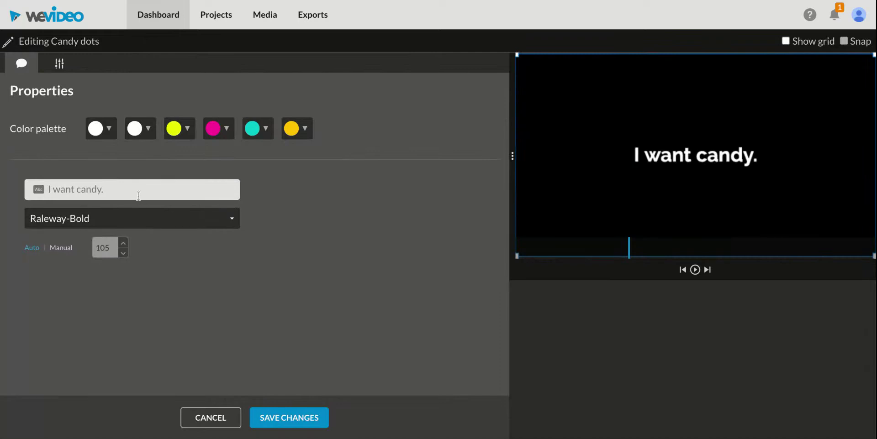
left_click(118, 189)
type("Have a gre")
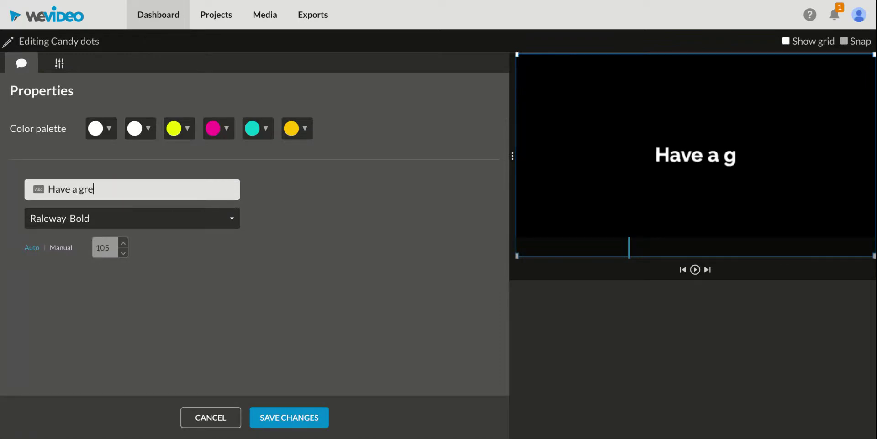
type("at day!")
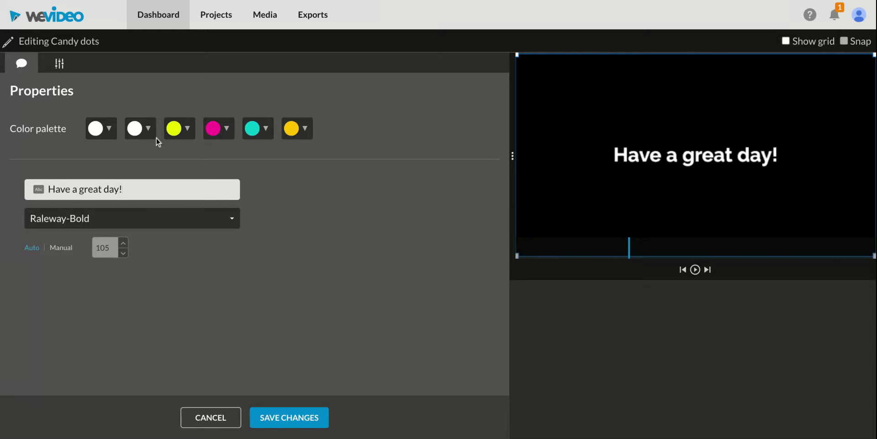
left_click(226, 132)
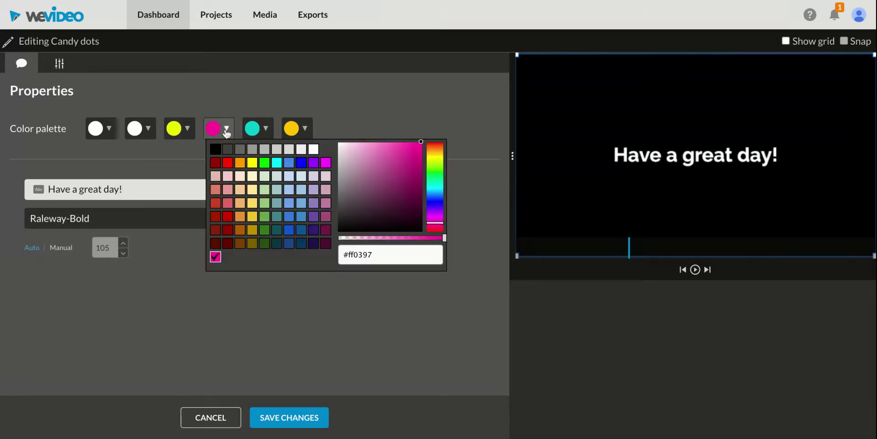
left_click(354, 96)
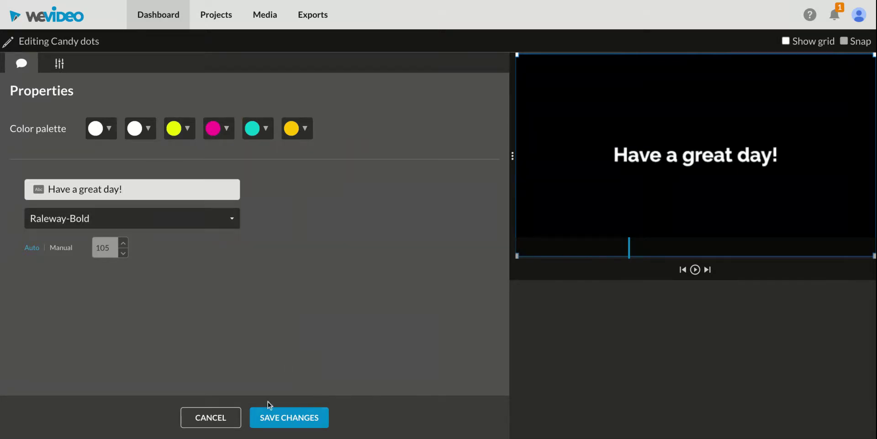
left_click(284, 421)
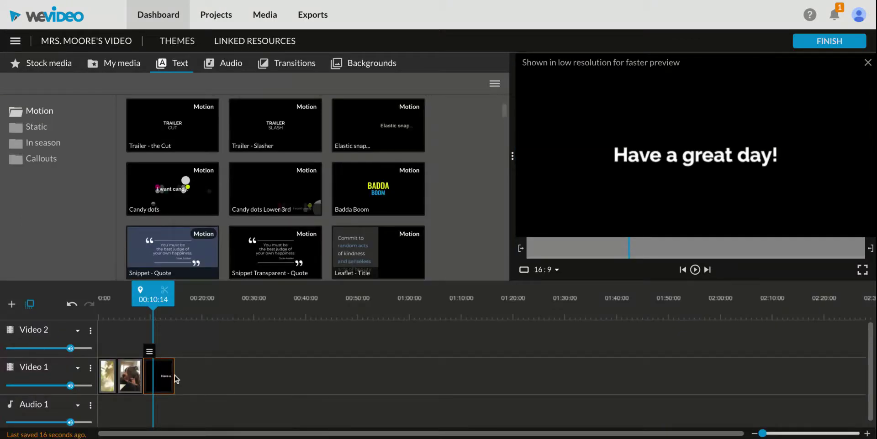
Trim the 'Have a great day!' title clip on Video 1 to about five seconds.
mouse_move(175, 376)
left_mouse_down()
mouse_move(221, 377)
mouse_move(168, 377)
left_mouse_up()
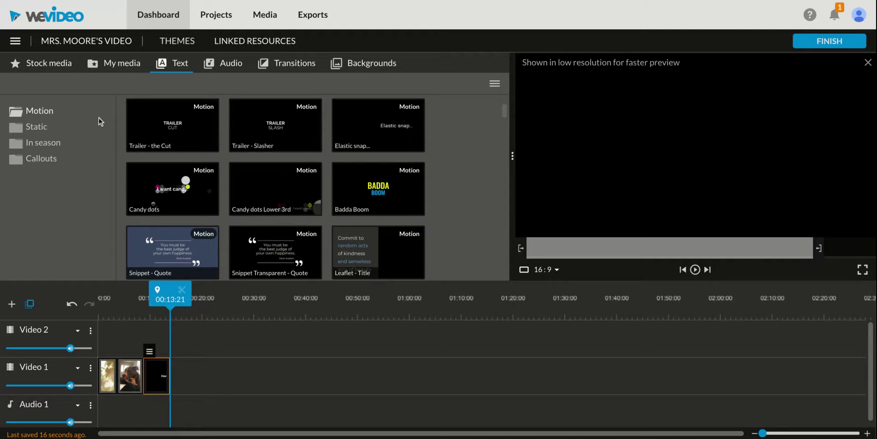
left_click(227, 71)
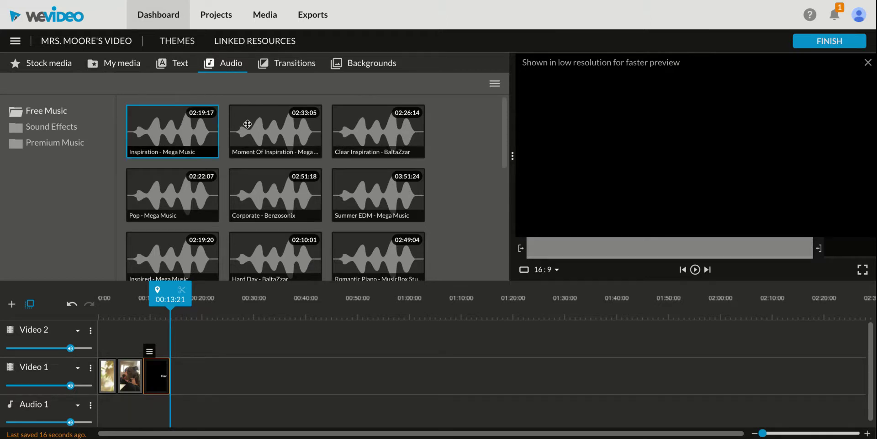
Audition the Free Music tracks Clear Inspiration, Summer EDM and Corporate - Benzosonix.
left_click(368, 137)
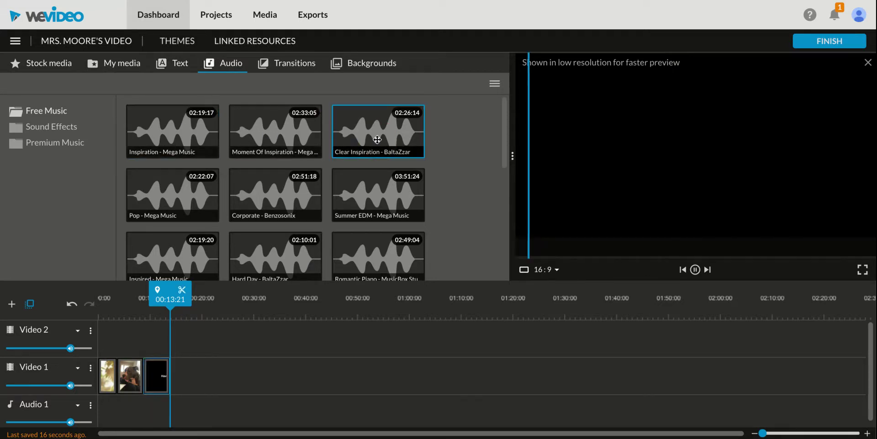
left_click(363, 208)
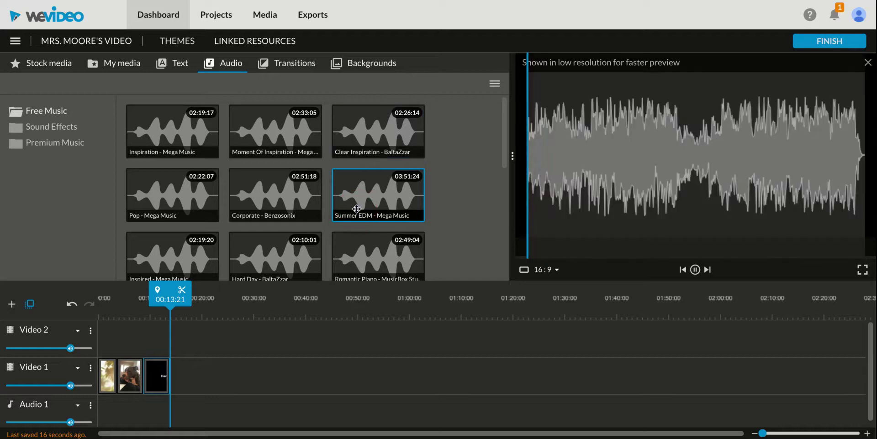
left_click(276, 202)
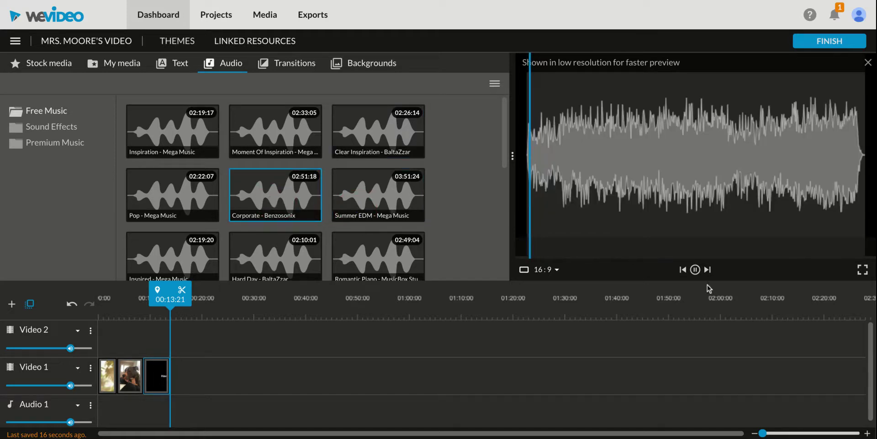
left_click(695, 270)
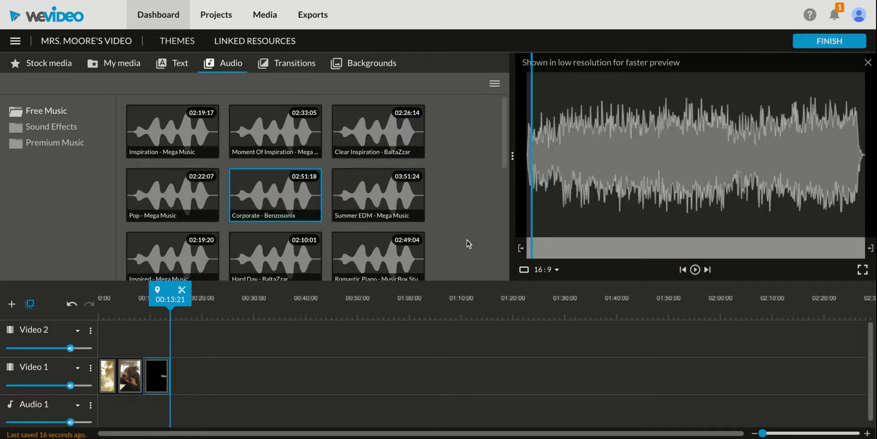
Add the Cheerful premium track Hot Summer Drive to Audio 1 at the timeline start.
left_click(41, 148)
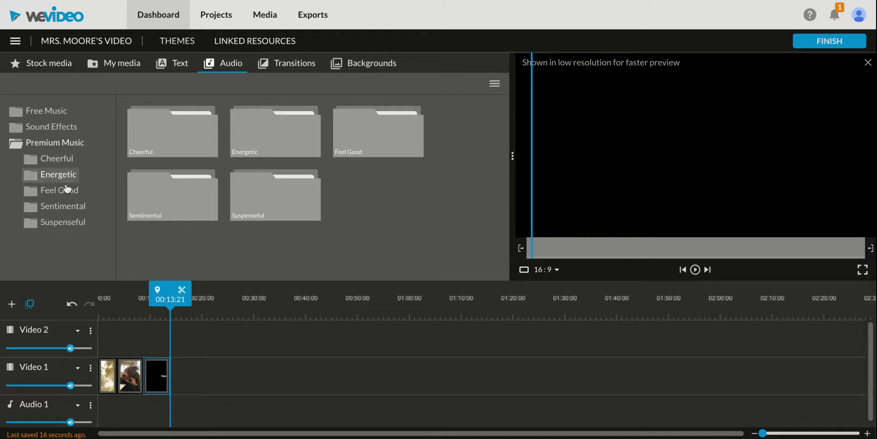
left_click(52, 163)
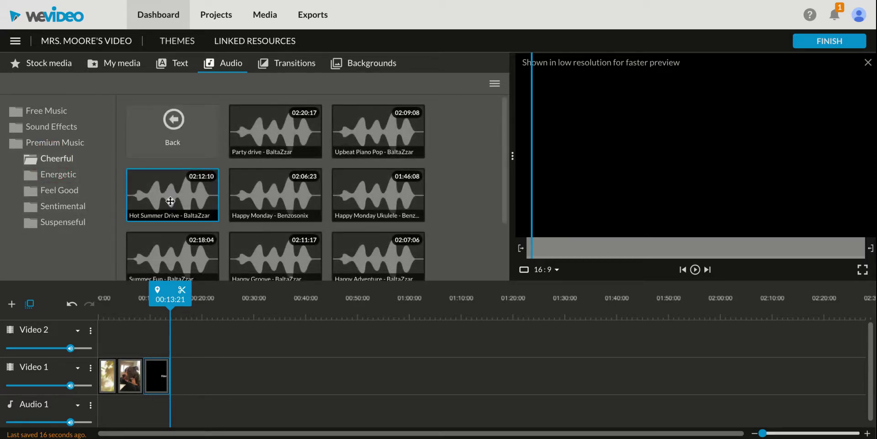
left_click(170, 201)
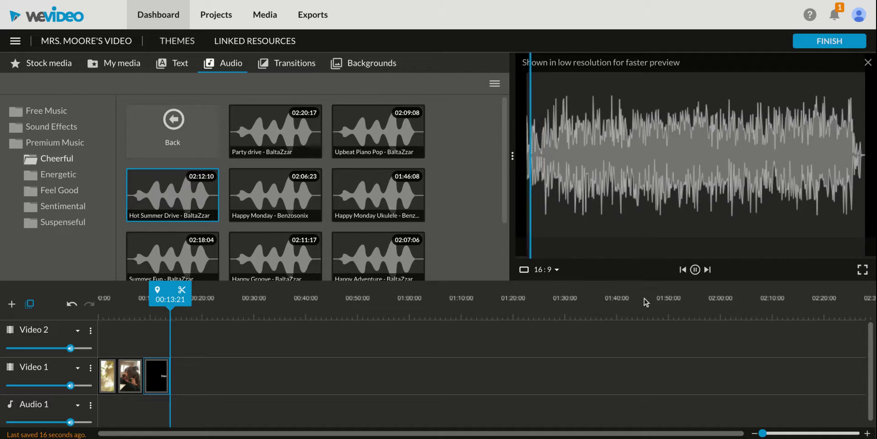
left_click(695, 269)
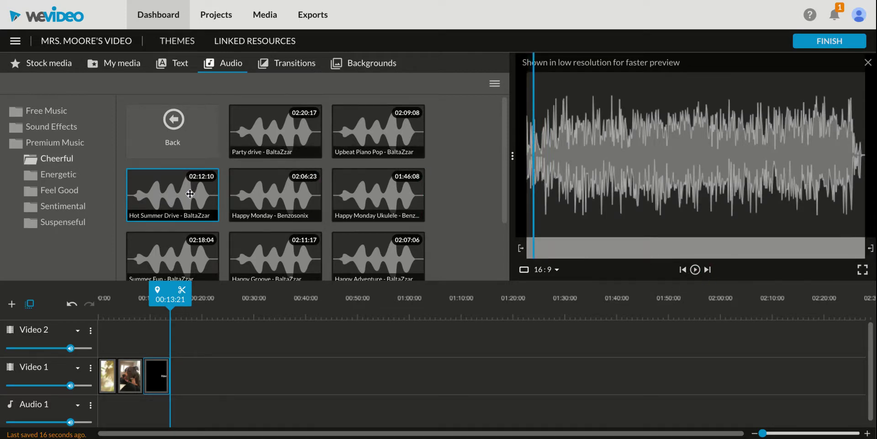
left_click_drag(189, 194, 117, 414)
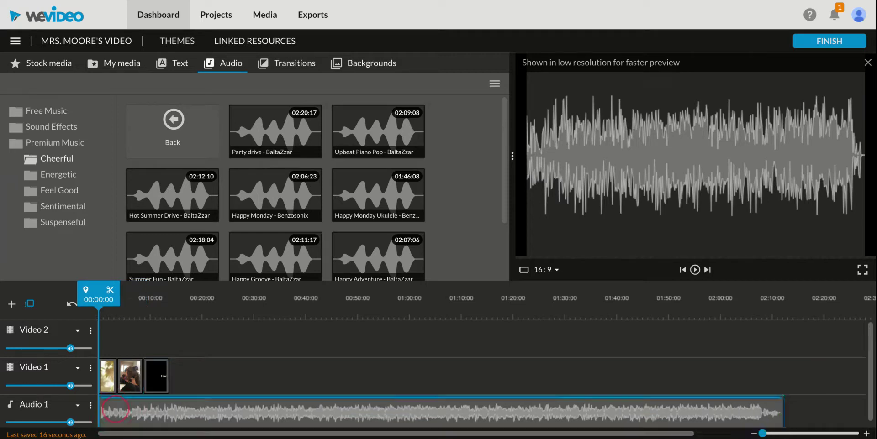
Trim Hot Summer Drive to about 13 seconds so it ends with the title clip.
left_click(115, 409)
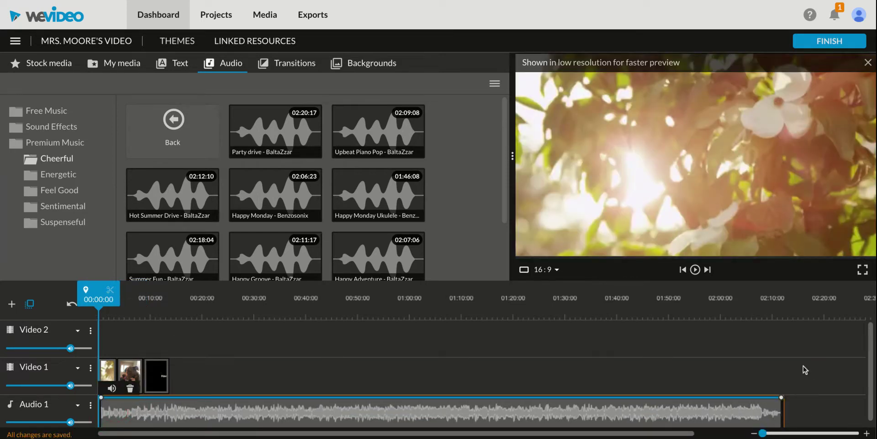
scroll(802, 372, "down", 1)
left_click_drag(782, 414, 173, 411)
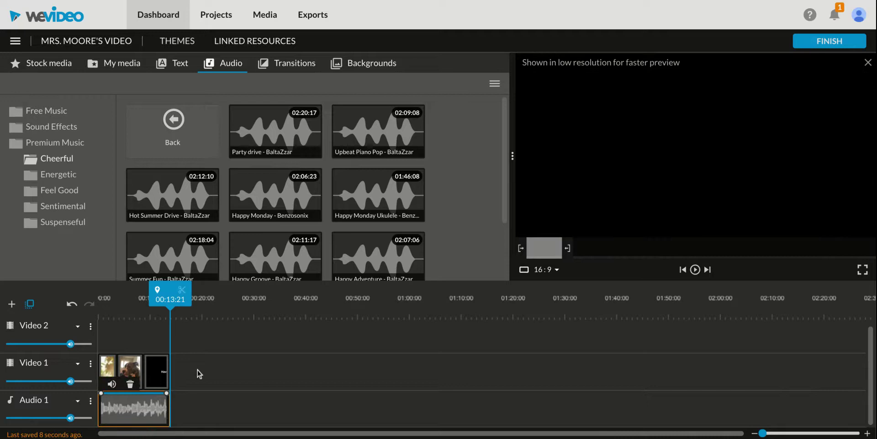
left_click_drag(174, 292, 66, 286)
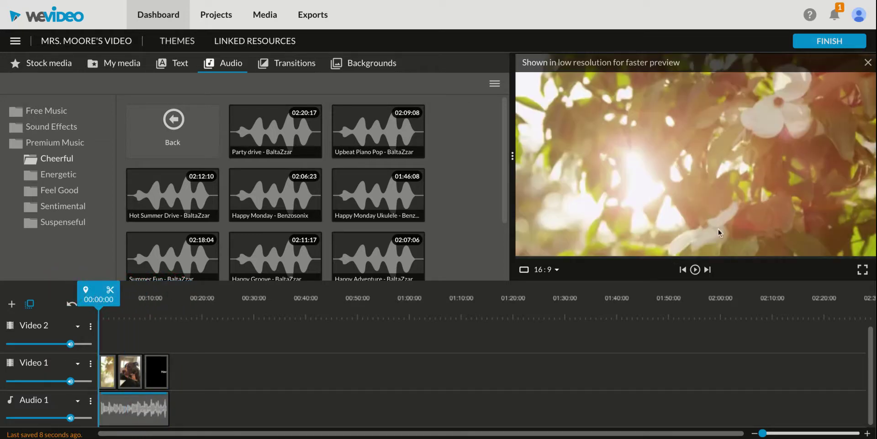
Play the project preview and pause it at the closing 'Have a great day!' title.
left_click(695, 270)
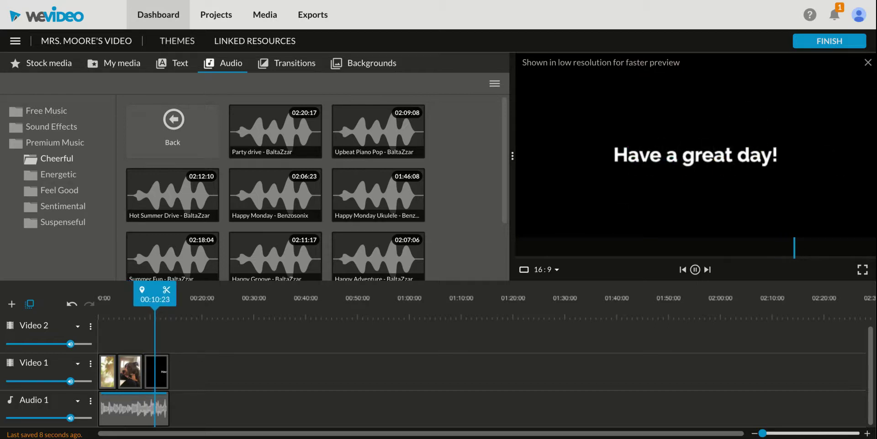
key("space")
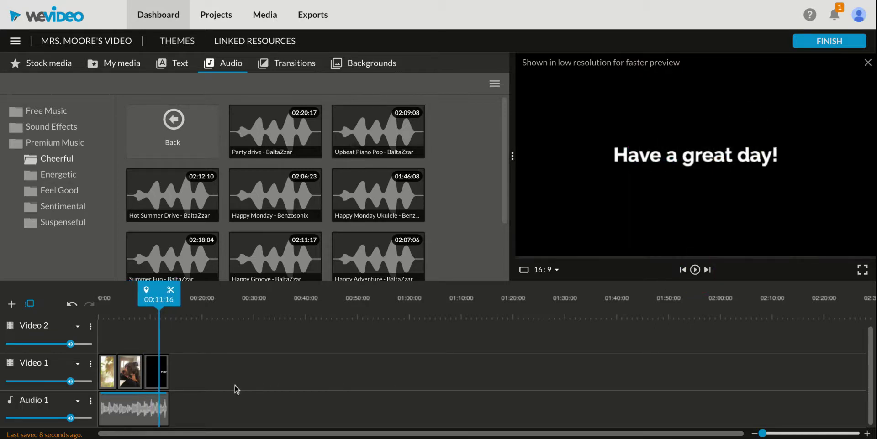
left_click(111, 381)
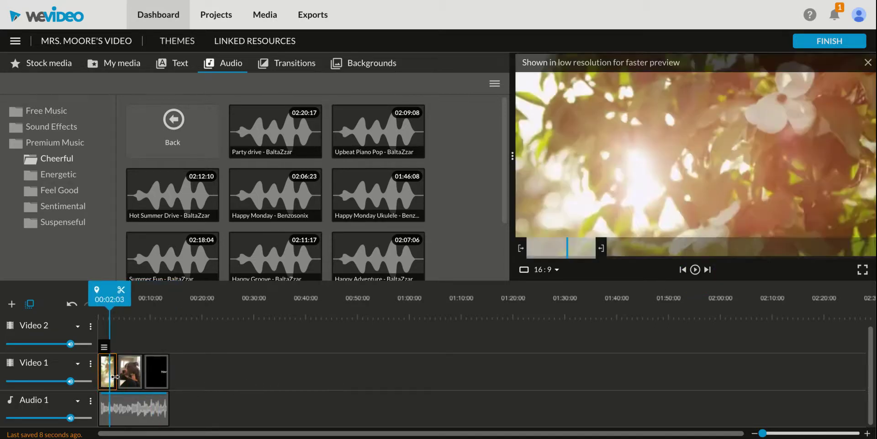
Trim the sunshine clip and dog photo, and pull the dog photo and title left to close the gaps.
left_click(115, 377)
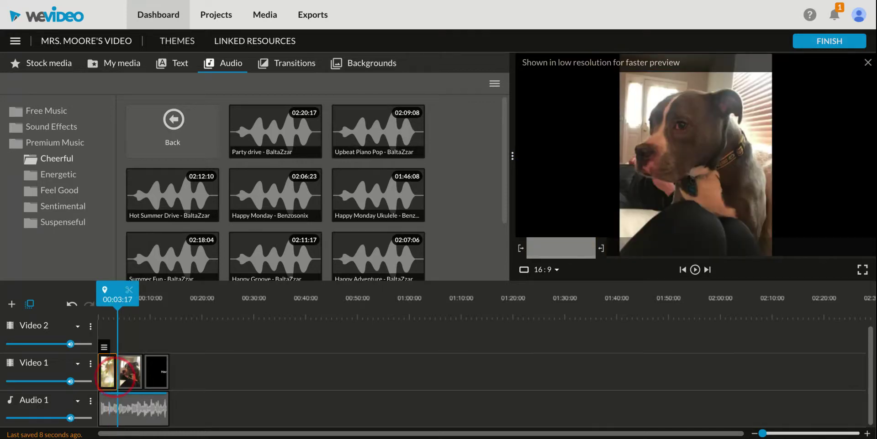
left_click(111, 378)
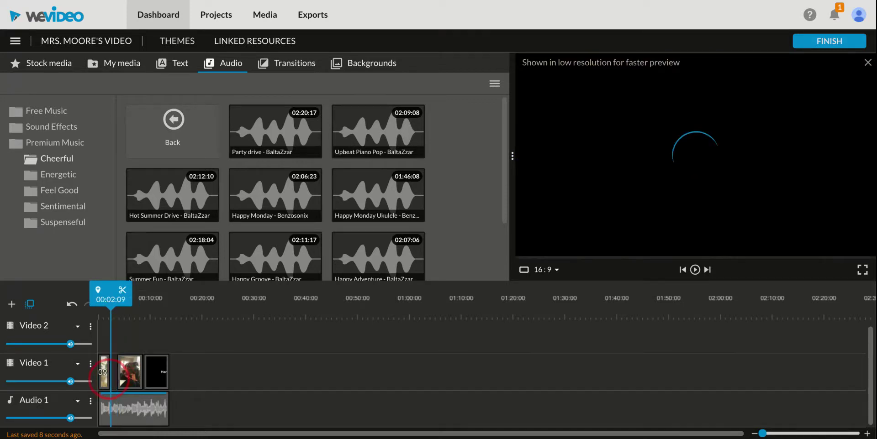
mouse_move(111, 378)
left_mouse_down()
mouse_move(137, 373)
mouse_move(113, 372)
mouse_move(121, 377)
left_mouse_up()
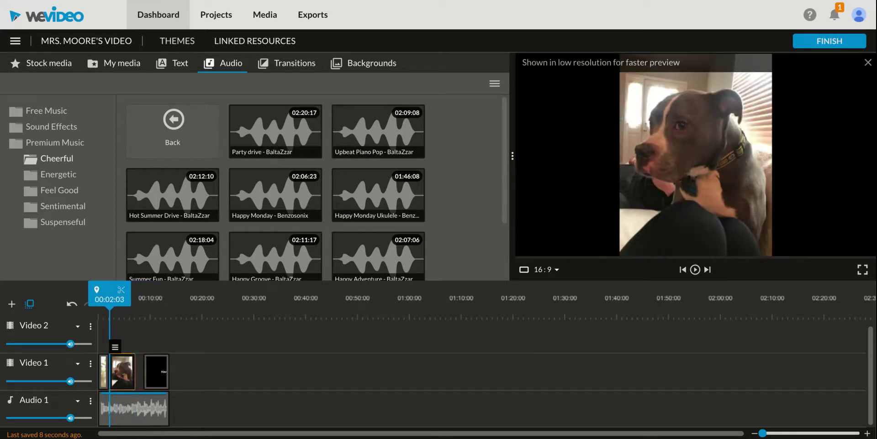
left_click(127, 373)
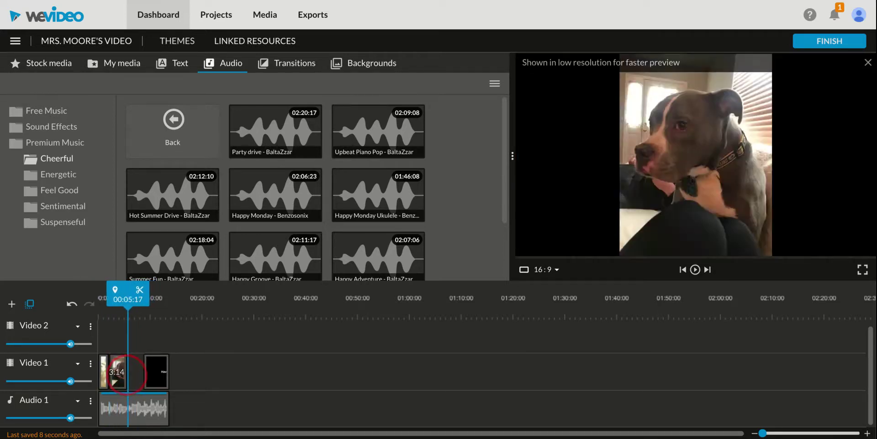
left_click_drag(155, 385, 141, 383)
left_click(166, 418)
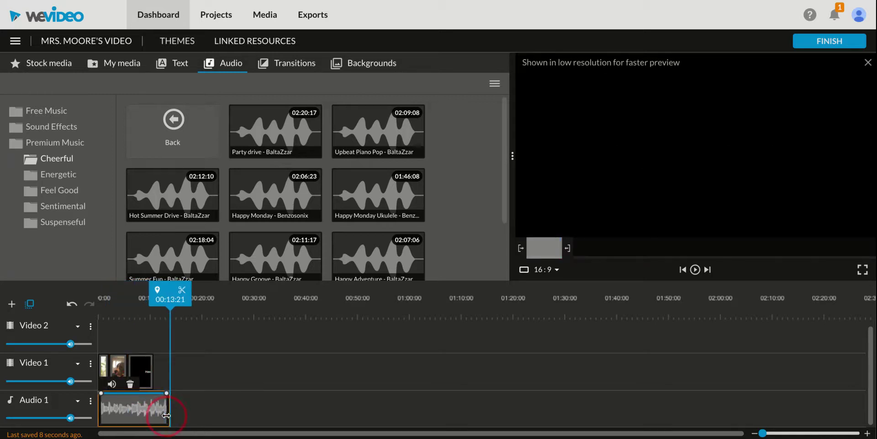
Trim the Hot Summer Drive music to end at 00:10:19 and set Audio 1 volume to 10%.
left_click_drag(166, 416, 151, 411)
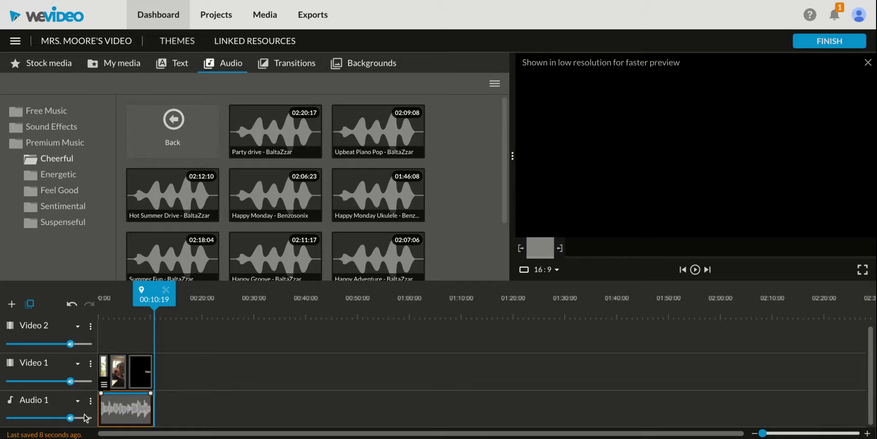
mouse_move(69, 419)
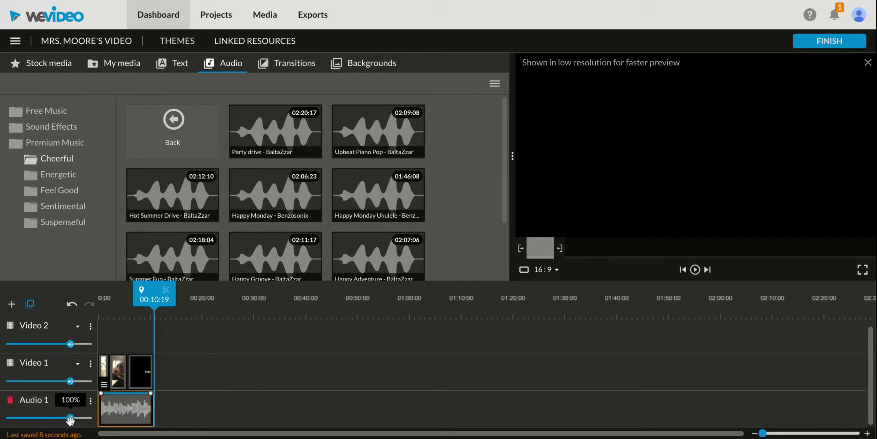
left_click_drag(70, 420, 13, 419)
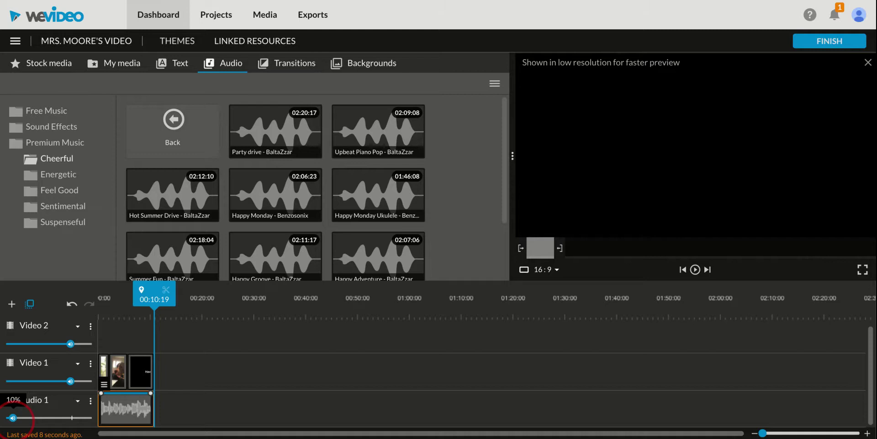
left_click(231, 411)
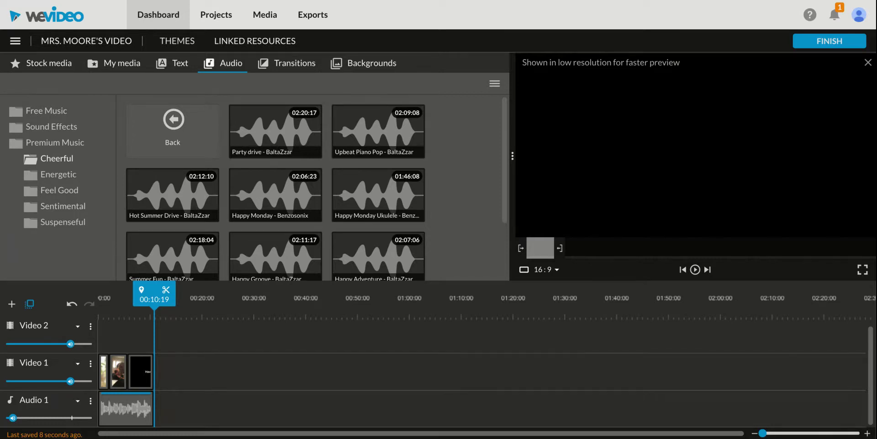
Record a roughly 12-second voice narration with the Narrate recorder from My media.
left_click(105, 69)
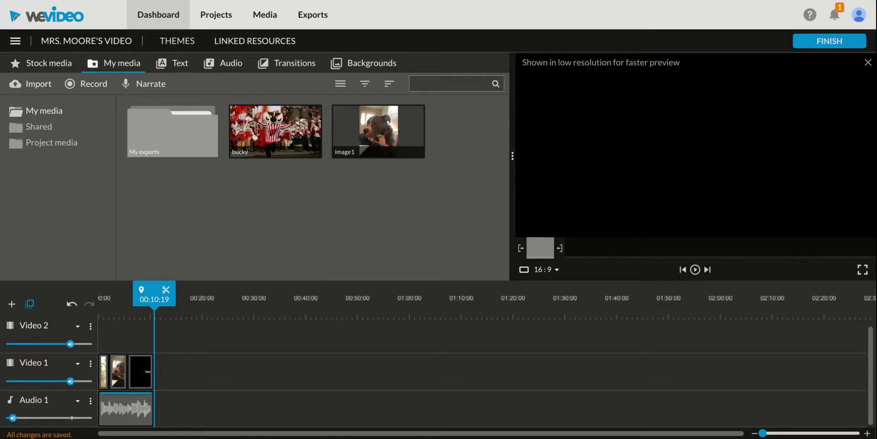
left_click(143, 91)
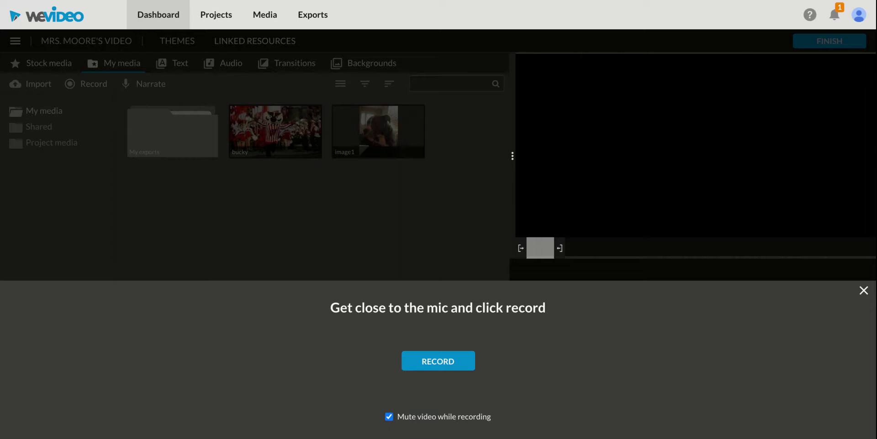
left_click(427, 367)
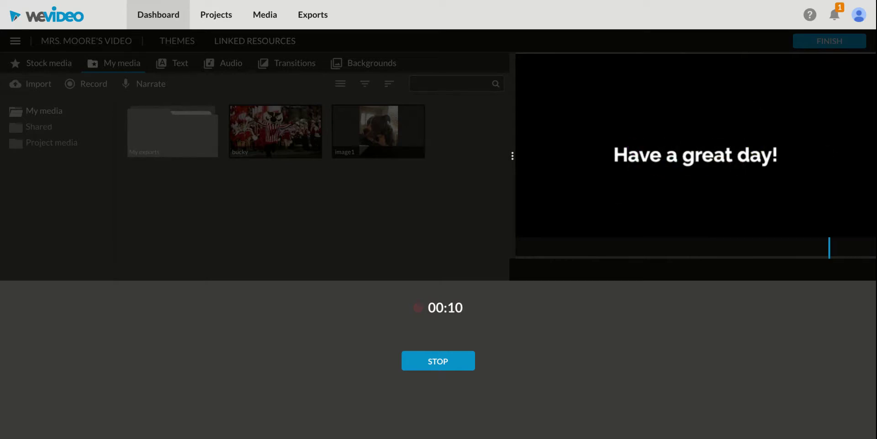
left_click(448, 366)
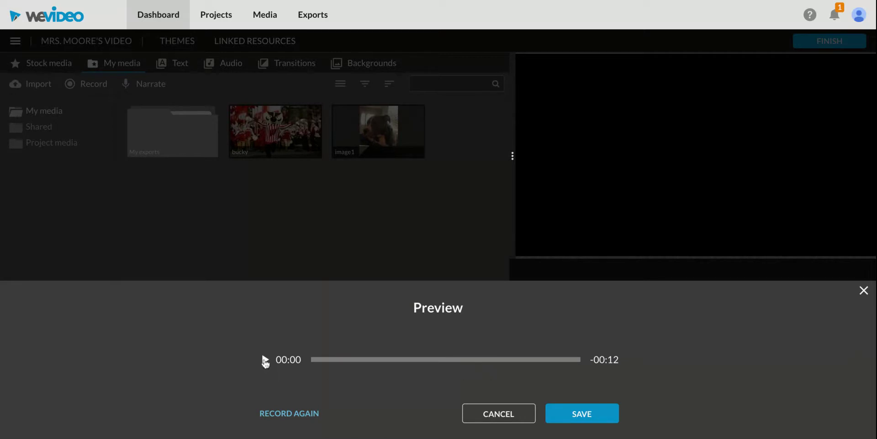
Play back the recorded narration, then save it onto a Voiceover 1 track.
left_click(265, 360)
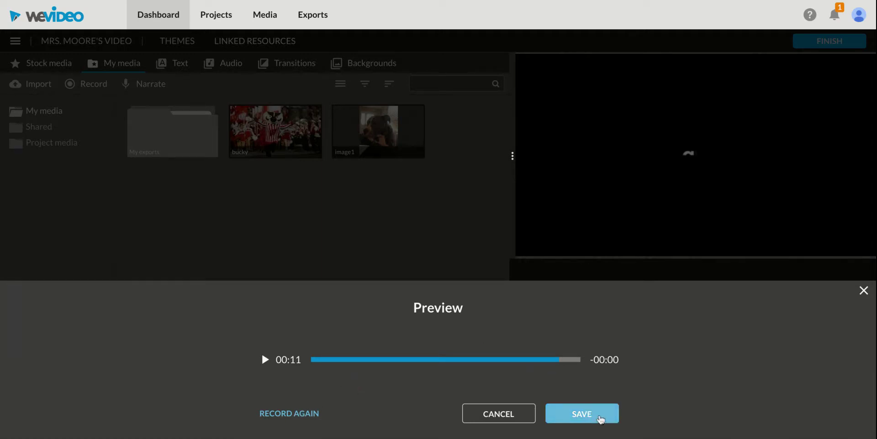
left_click(600, 418)
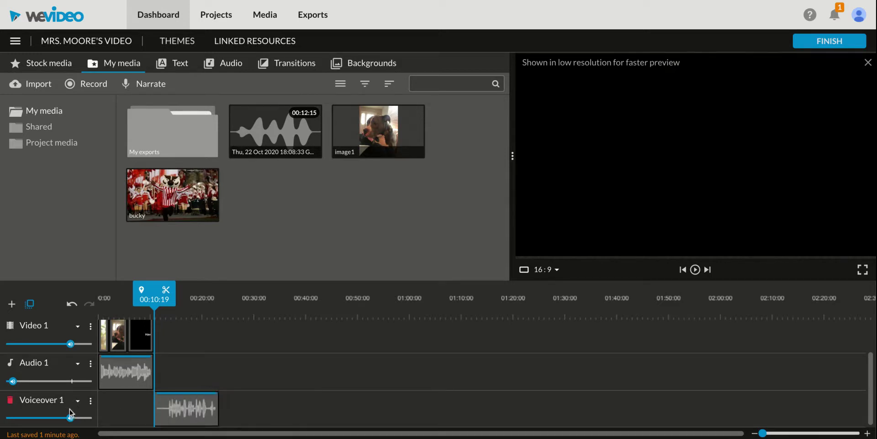
Move the Voiceover 1 clip to 00:00:00 and play the project to check alignment.
left_click(176, 413)
left_click_drag(176, 412, 120, 412)
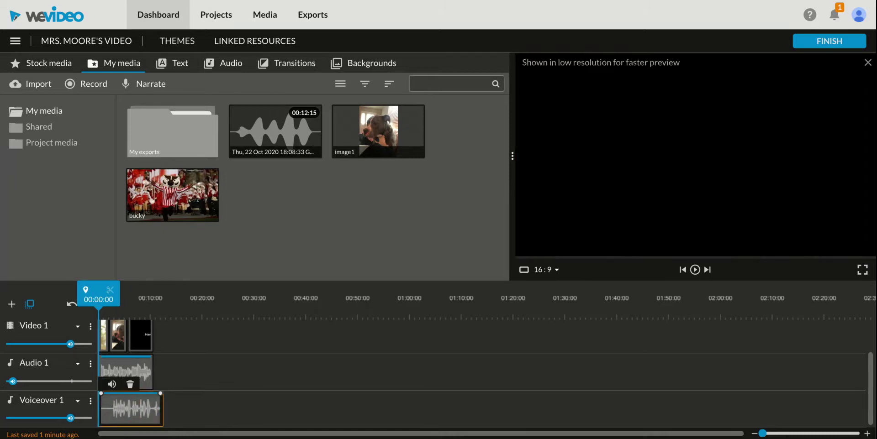
left_click(199, 419)
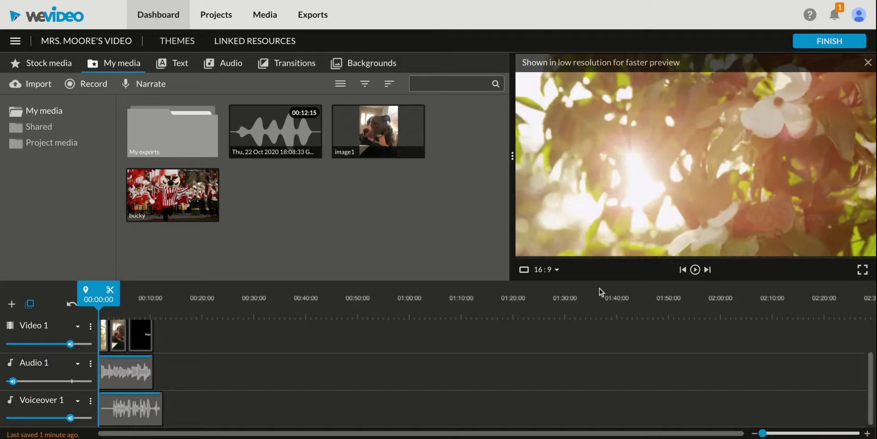
left_click(695, 269)
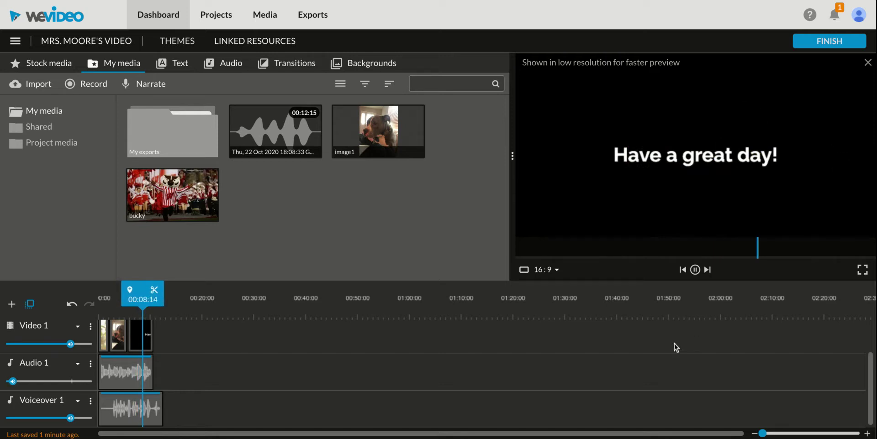
Split Voiceover 1 at 00:11:12, delete the trailing piece, and go to the export page.
left_click(695, 270)
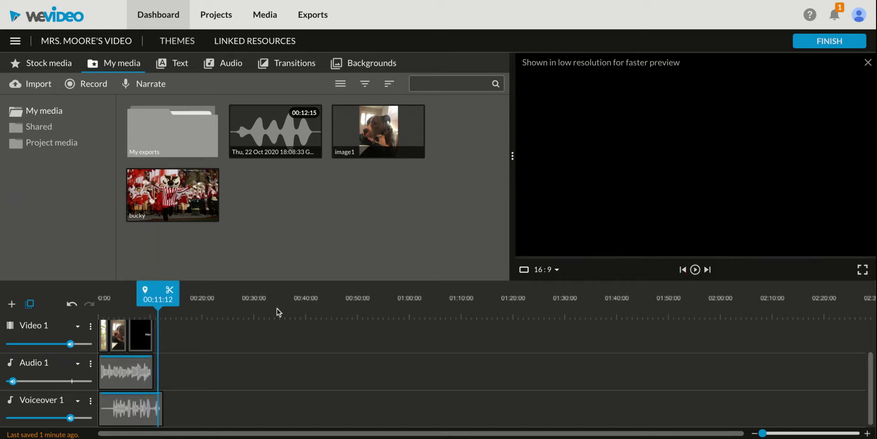
left_click(169, 292)
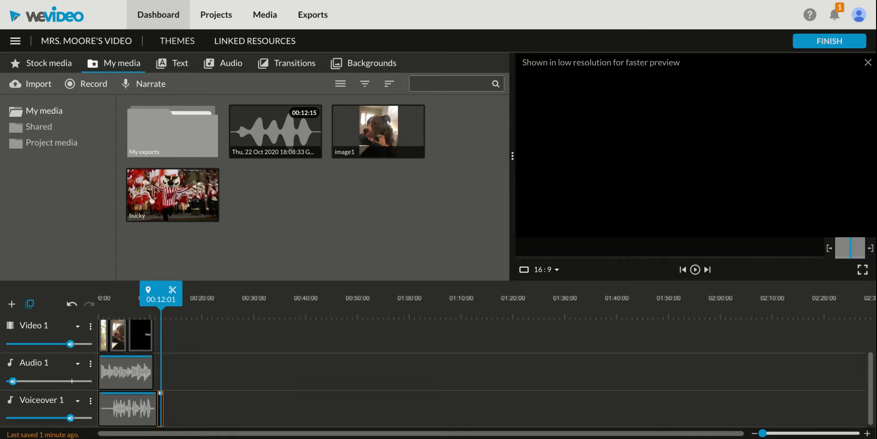
key("Delete")
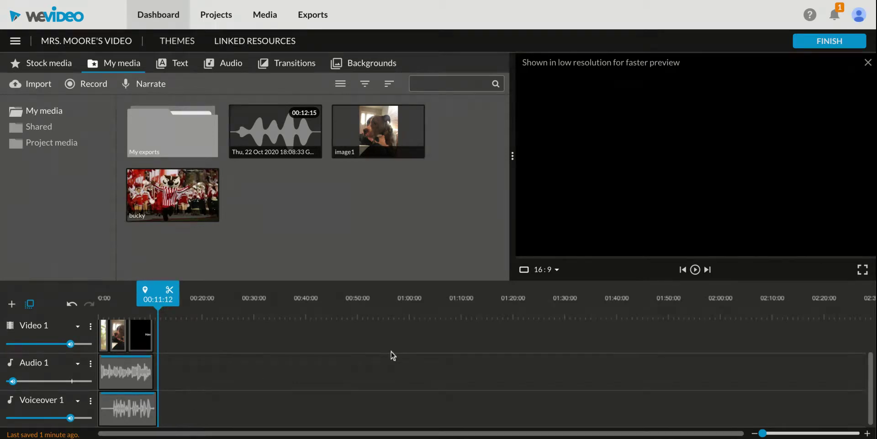
left_click(829, 42)
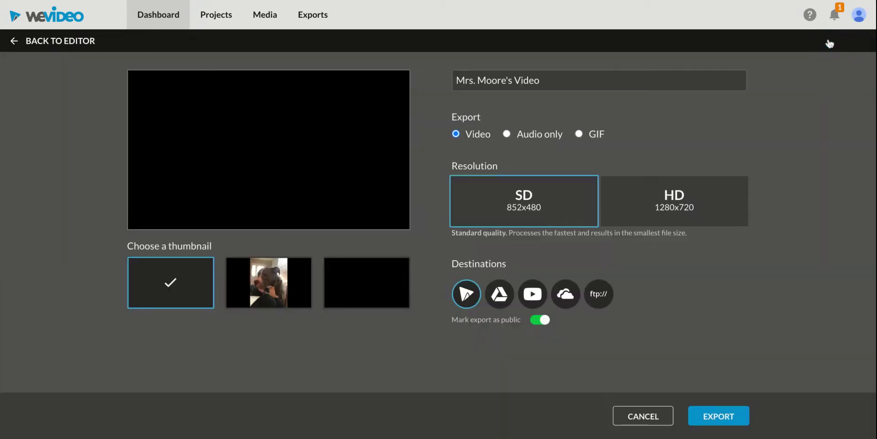
Add Google Drive as a second export destination for the SD video.
left_click(499, 296)
Start exporting the 11-second SD video to WeVideo and Google Drive.
left_click(717, 422)
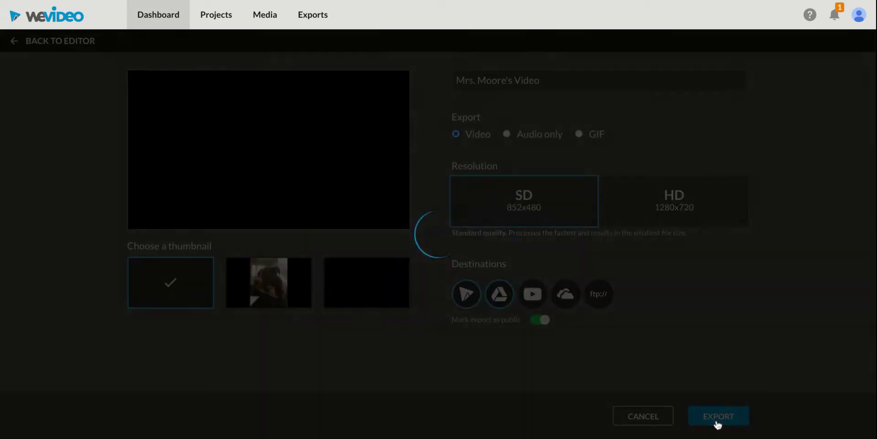